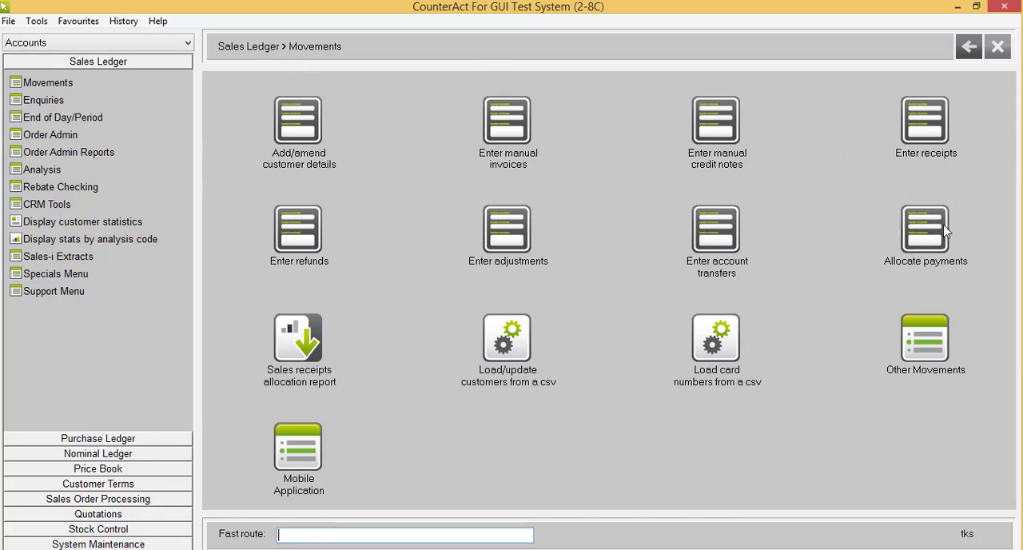
# Open payment allocation in the Sales Ledger, enter the customer's account code and list all their outstanding items
pyautogui.click(923, 226)
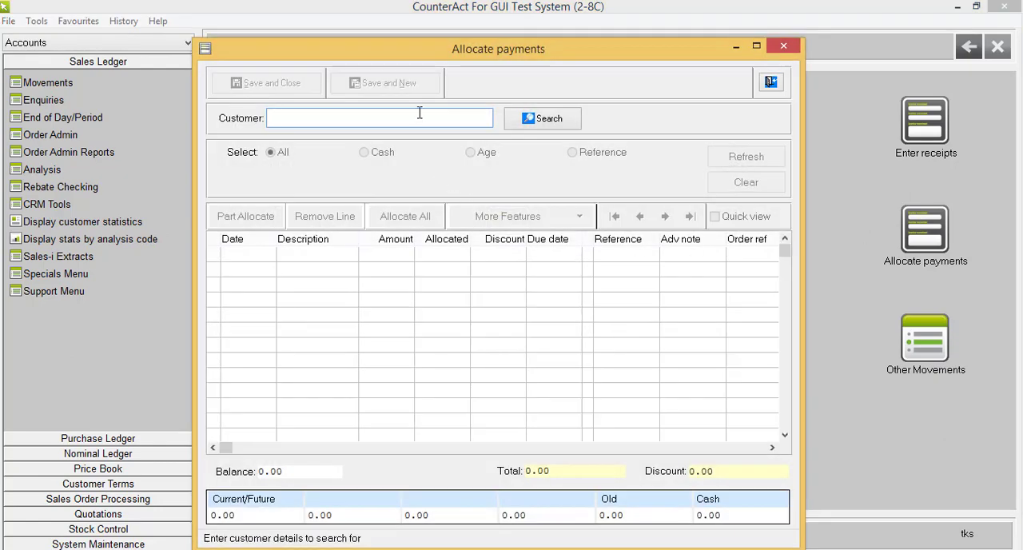
pyautogui.write('CDK001')
pyautogui.press('Return')
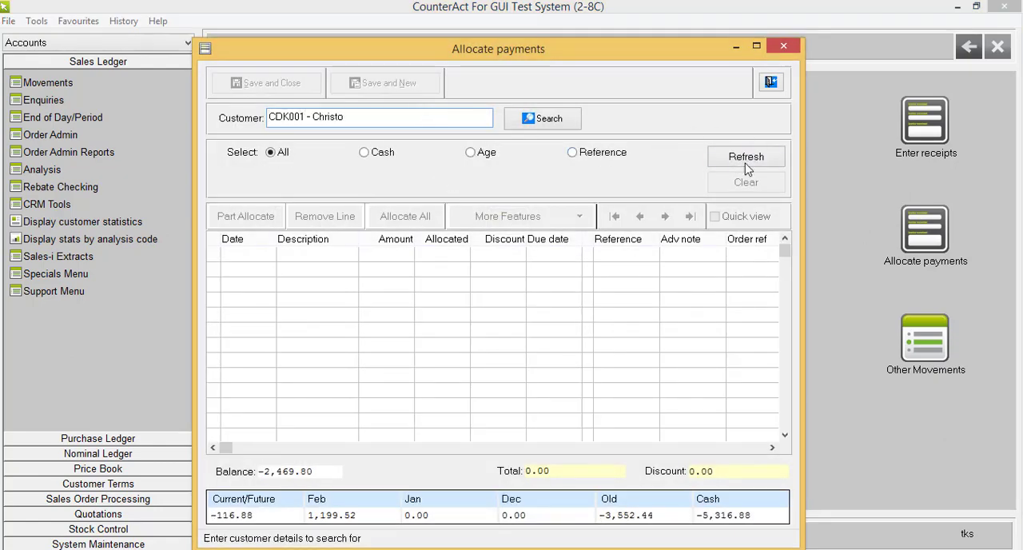
pyautogui.click(747, 158)
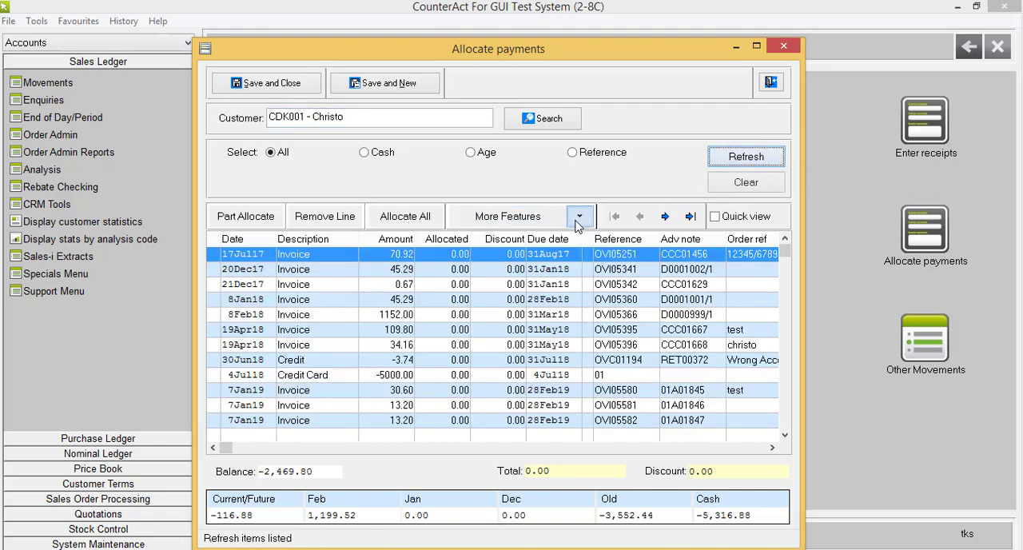
pyautogui.click(577, 221)
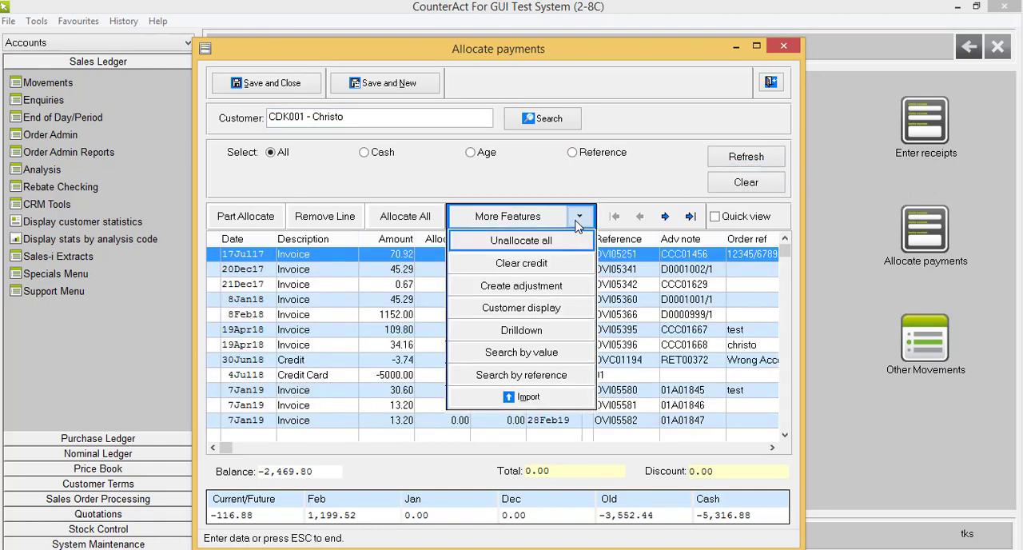
pyautogui.click(565, 406)
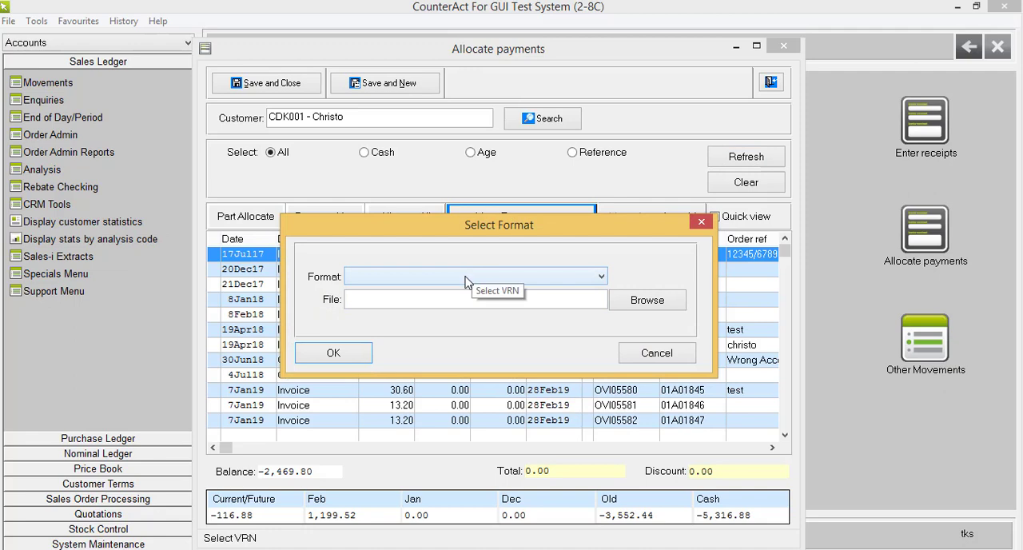
pyautogui.click(465, 276)
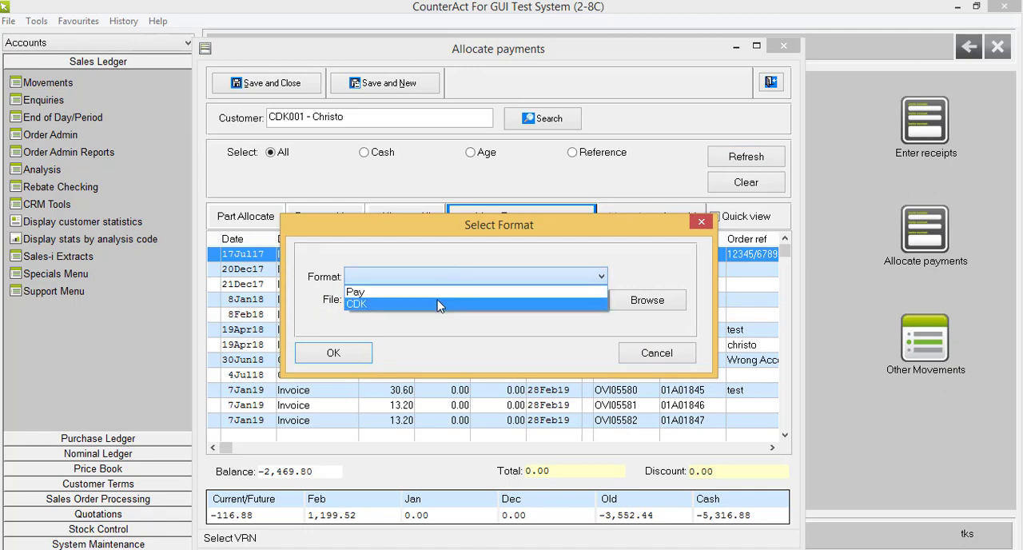
pyautogui.click(438, 305)
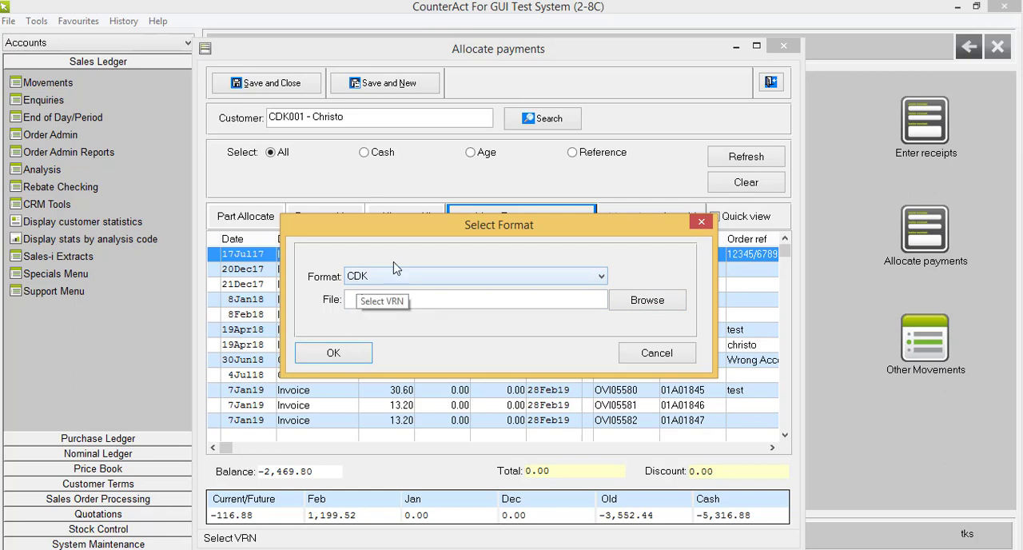
pyautogui.click(701, 223)
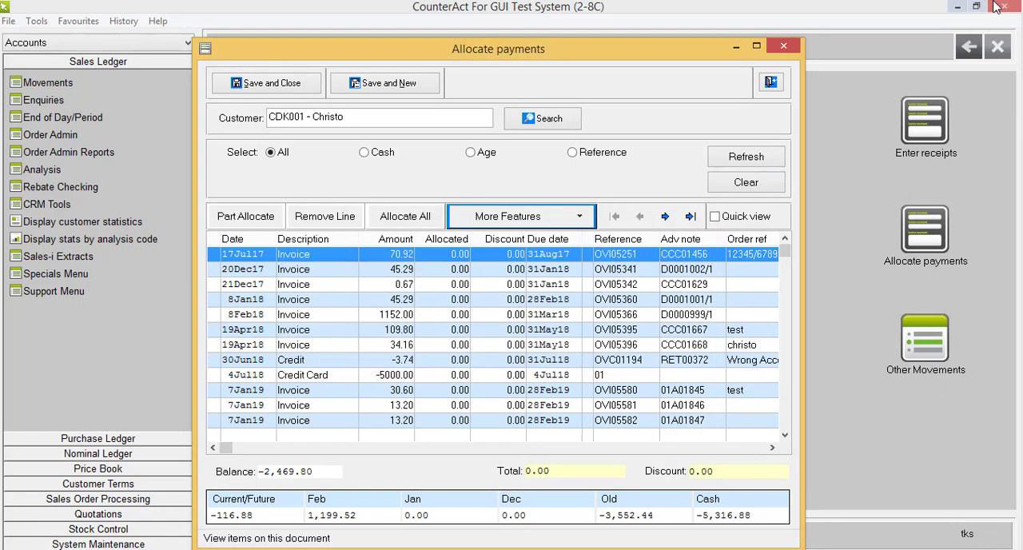
# Minimise the CounterAct windows, switch to Anzio Lite and open the "Format for paymt alloc from .csv" control file
pyautogui.click(734, 48)
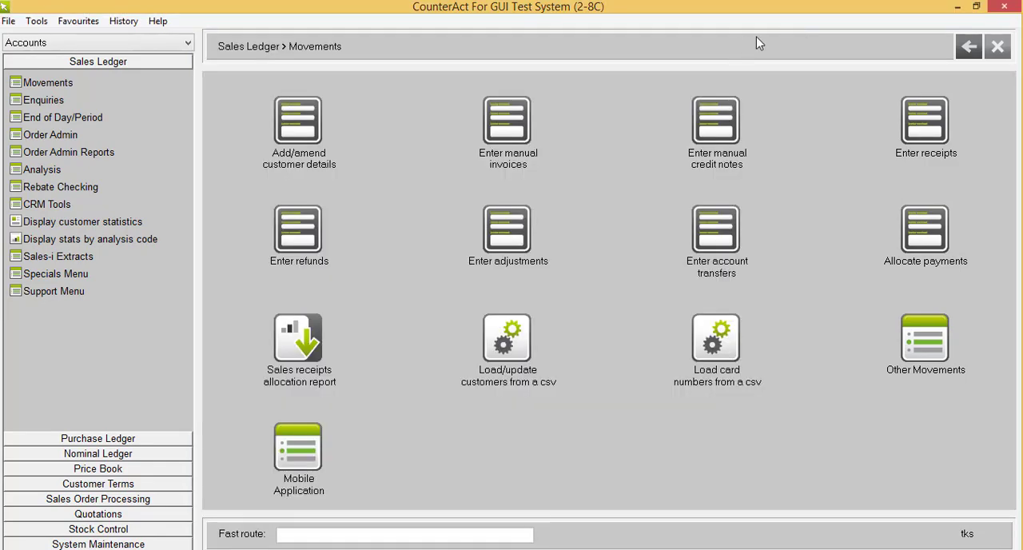
pyautogui.click(956, 8)
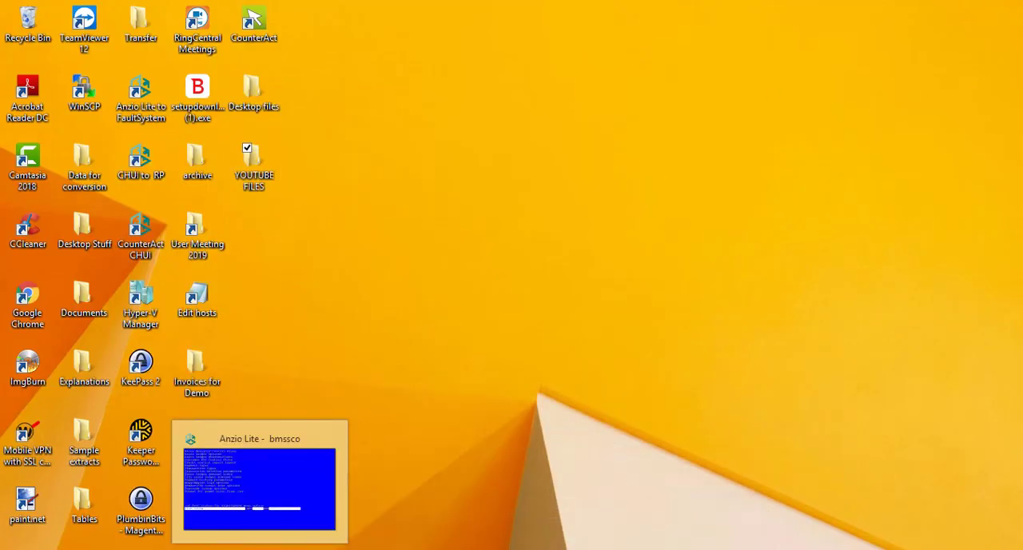
pyautogui.click(303, 483)
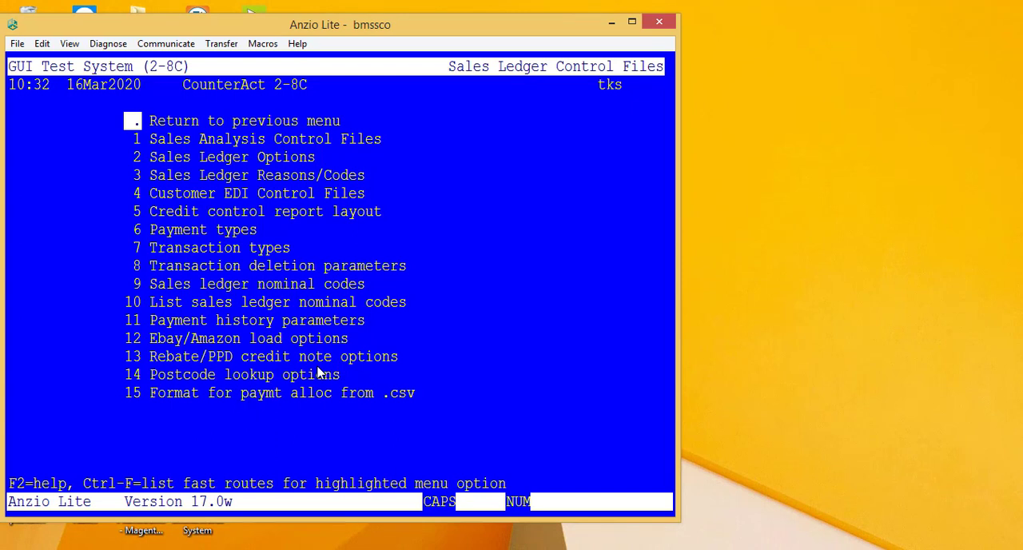
pyautogui.write('15')
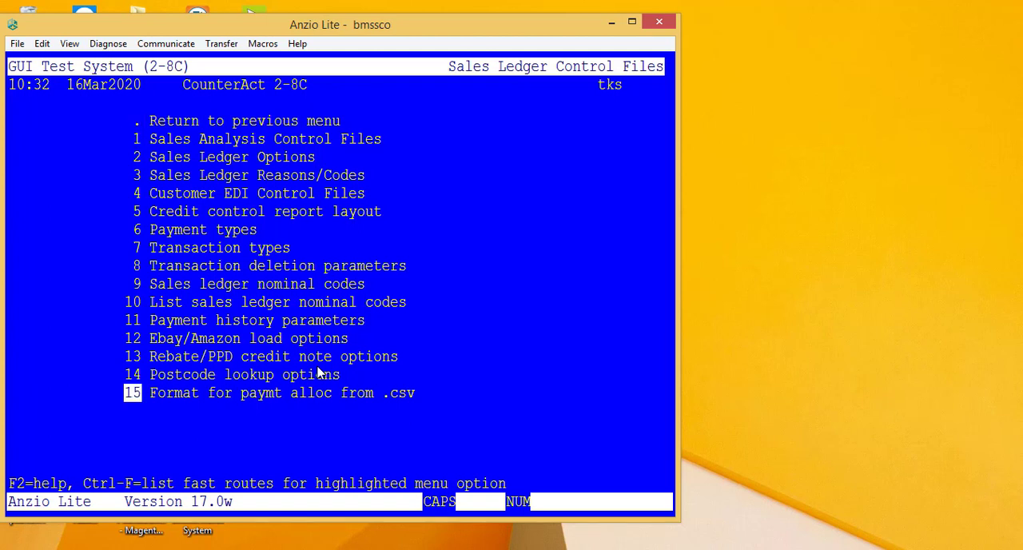
pyautogui.press('Return')
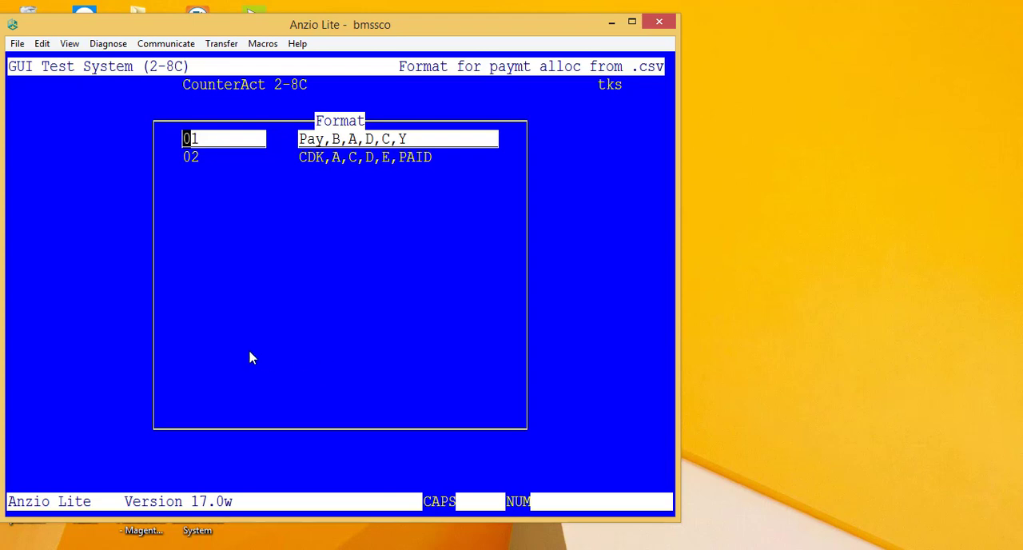
# Capture the payment format list with Snipping Tool and minimise the capture for reference
pyautogui.click(202, 548)
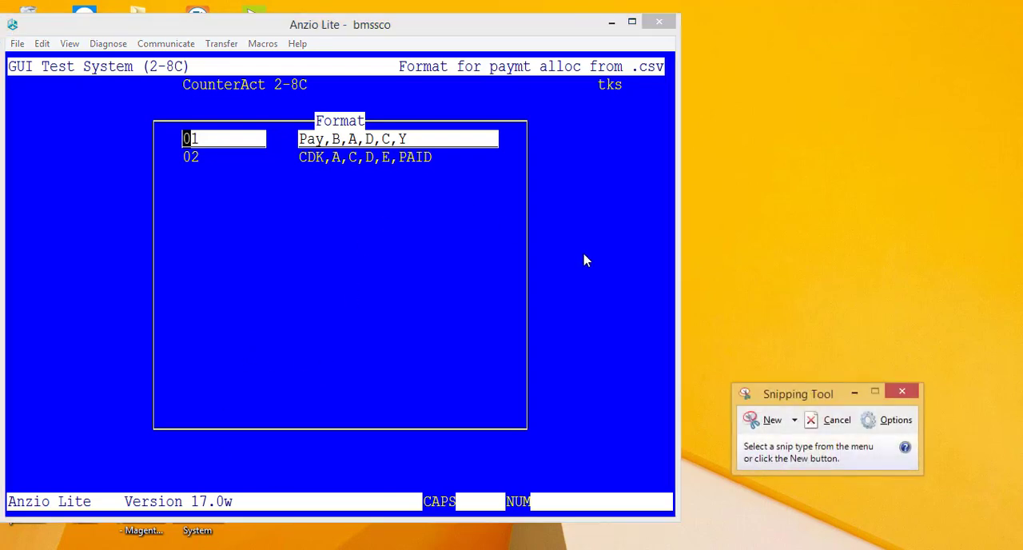
pyautogui.click(767, 419)
pyautogui.moveTo(151, 100); pyautogui.dragTo(526, 185)
pyautogui.click(547, 11)
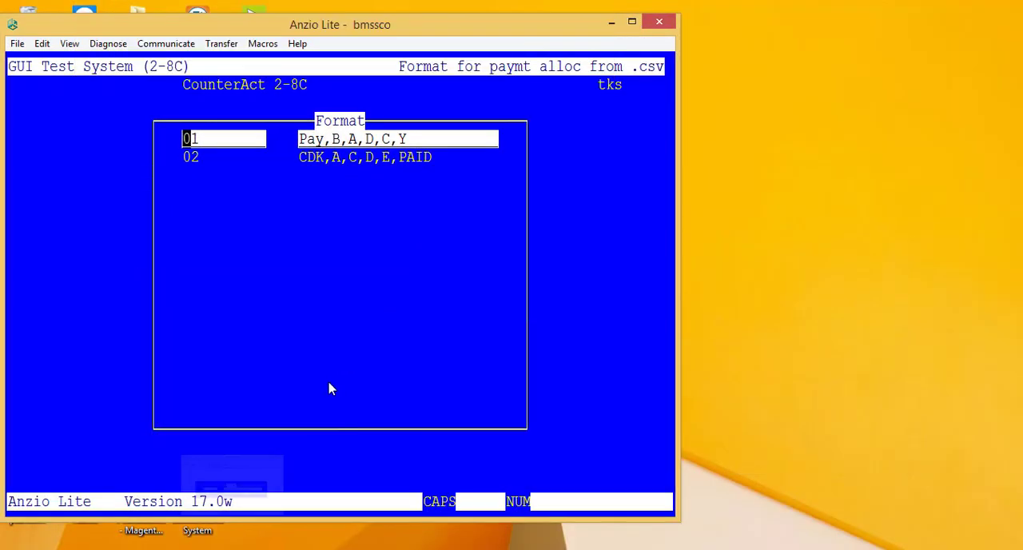
# Read both help screens on the format entries beside the captured format list, and minimise the terminal when done
pyautogui.press('F2')
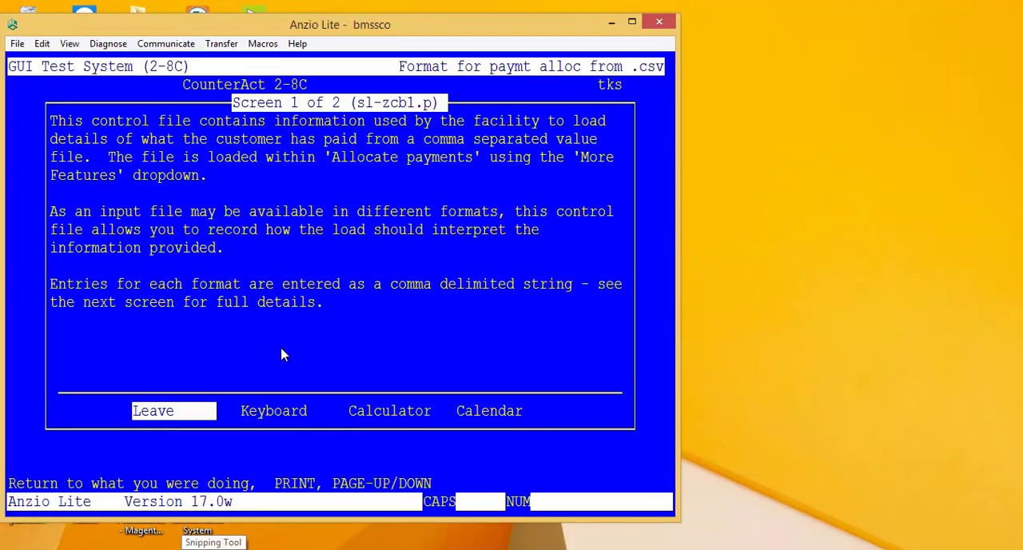
pyautogui.press('pagedown')
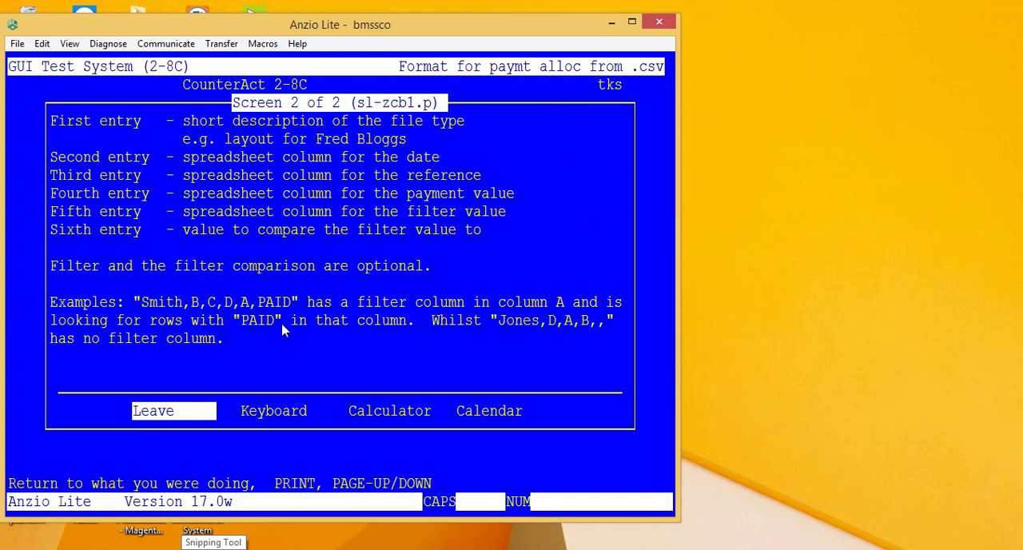
pyautogui.click(213, 549)
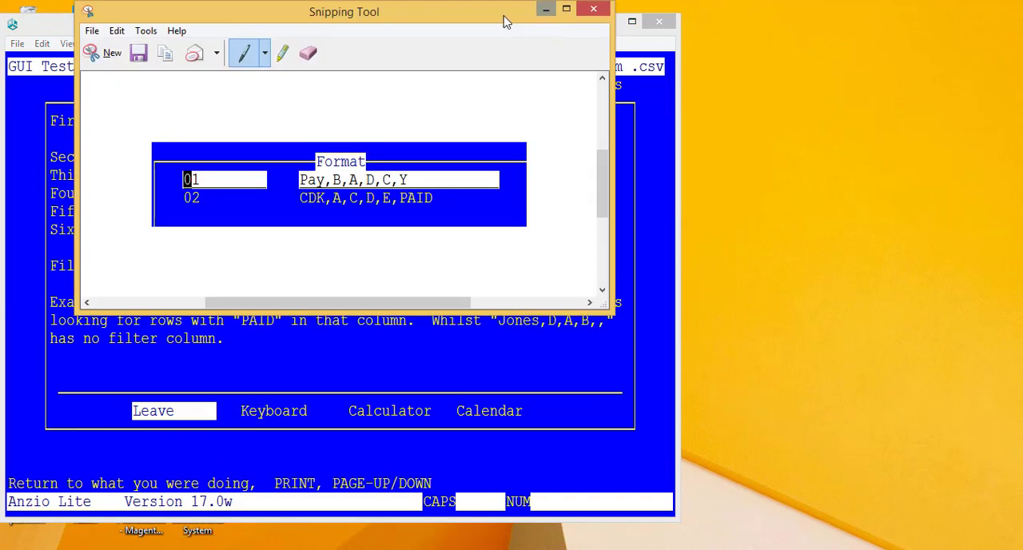
pyautogui.moveTo(505, 18); pyautogui.dragTo(869, 260)
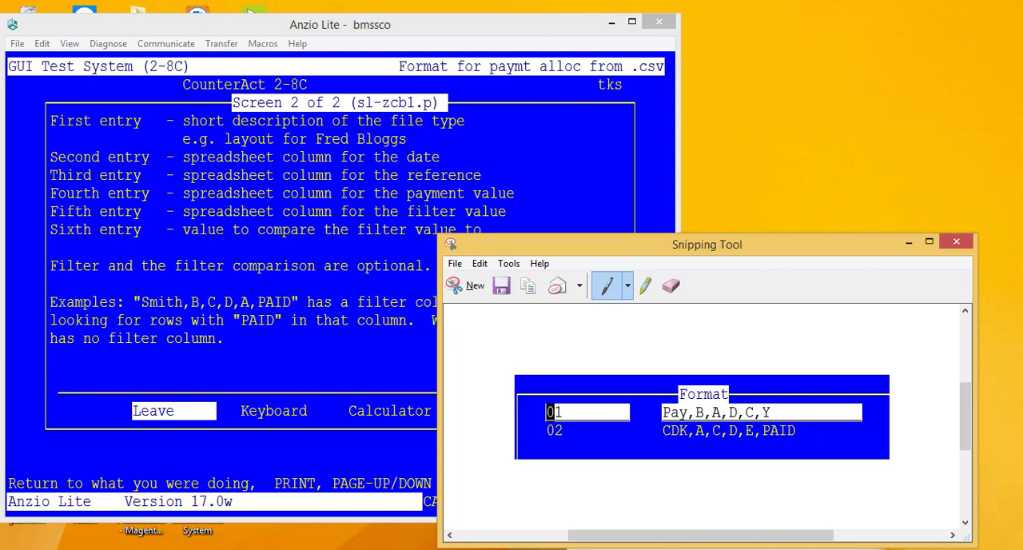
pyautogui.click(488, 131)
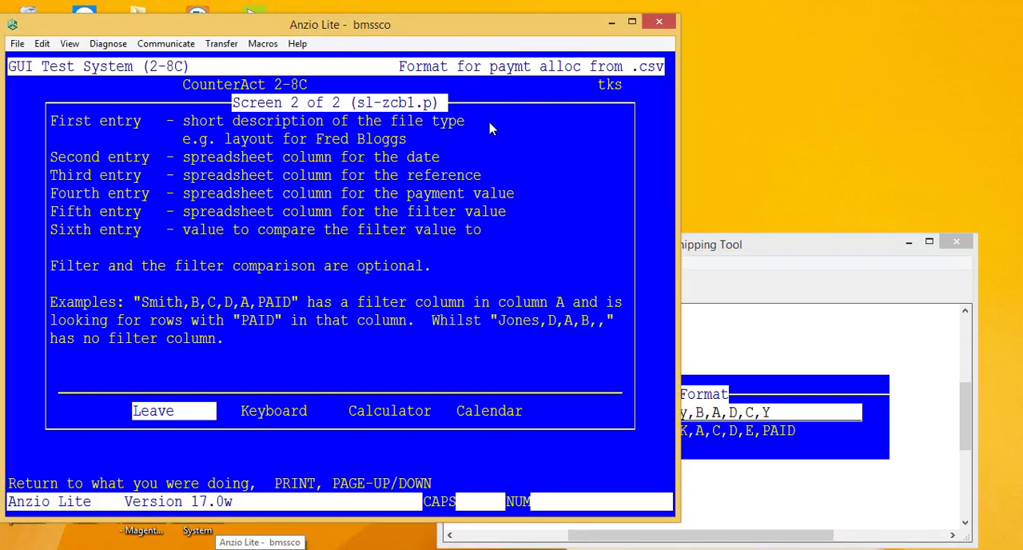
pyautogui.press('Return')
pyautogui.press('Escape')
pyautogui.click(610, 22)
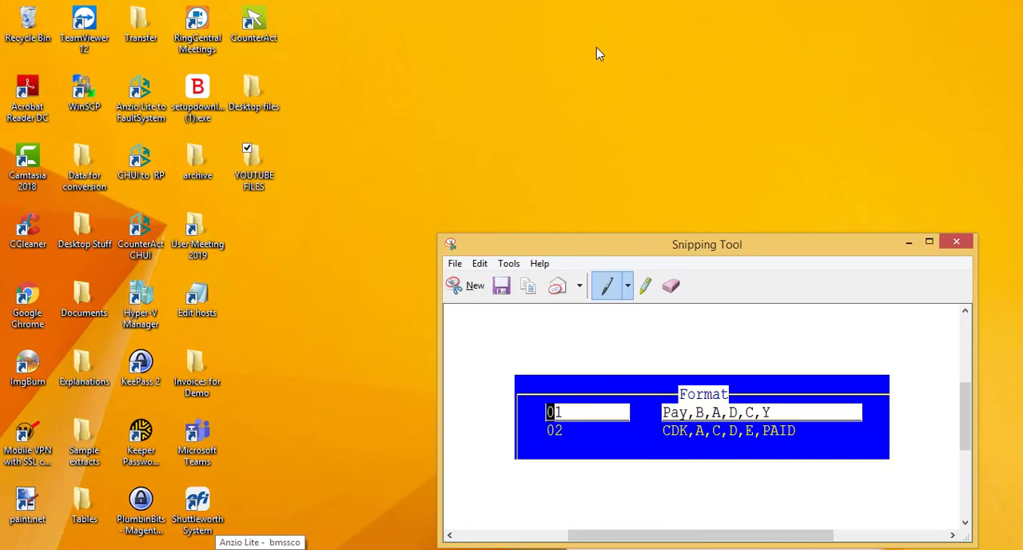
# Open "Allocate payments 14847.csv" from the YOUTUBE FILES folder in Excel and autofit all columns to show the dates
pyautogui.rightClick(400, 549)
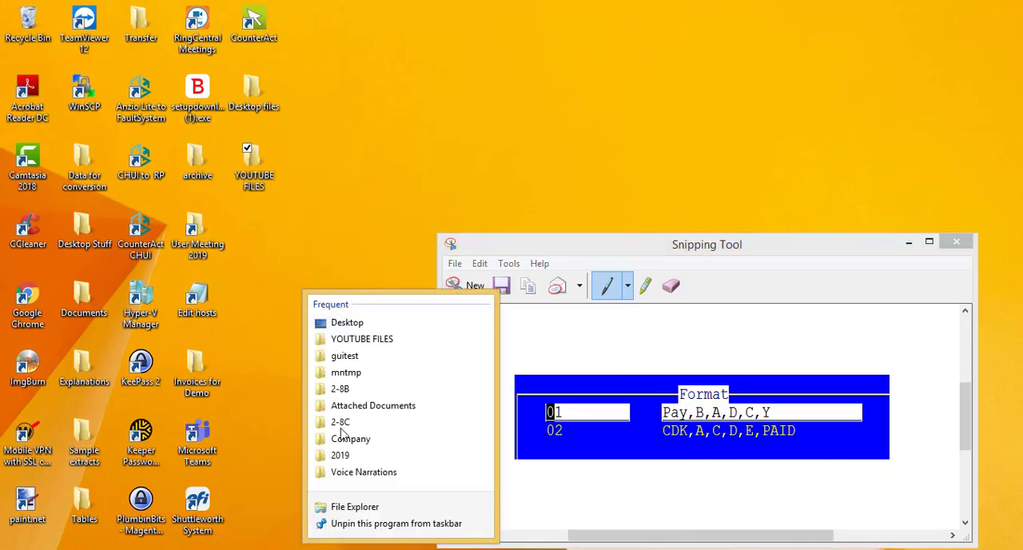
pyautogui.click(354, 339)
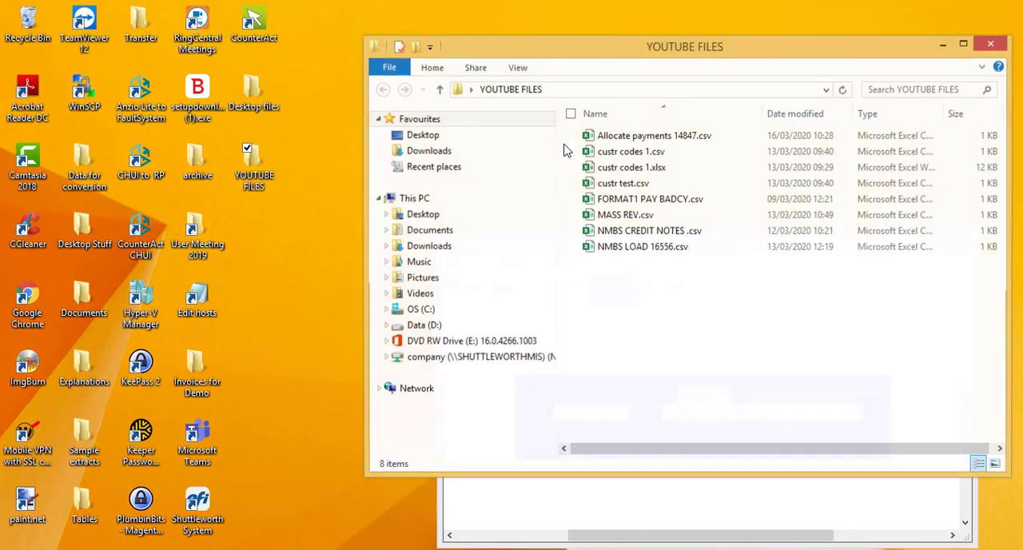
pyautogui.doubleClick(616, 136)
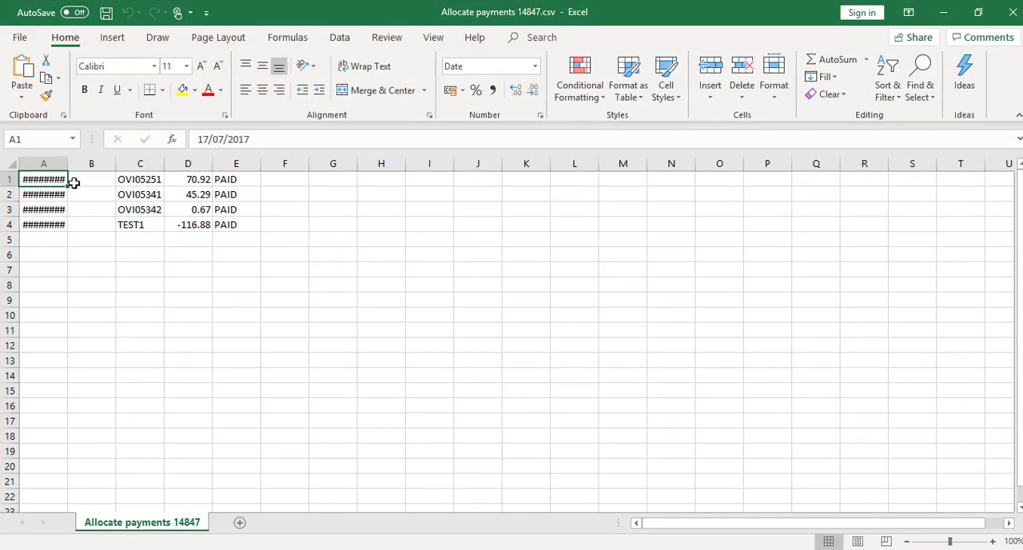
pyautogui.click(12, 165)
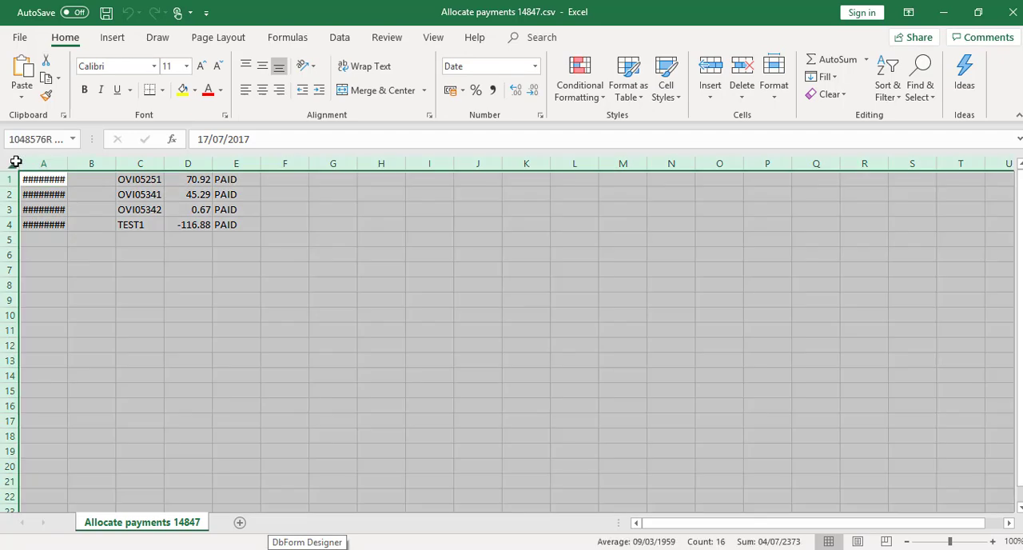
pyautogui.doubleClick(68, 157)
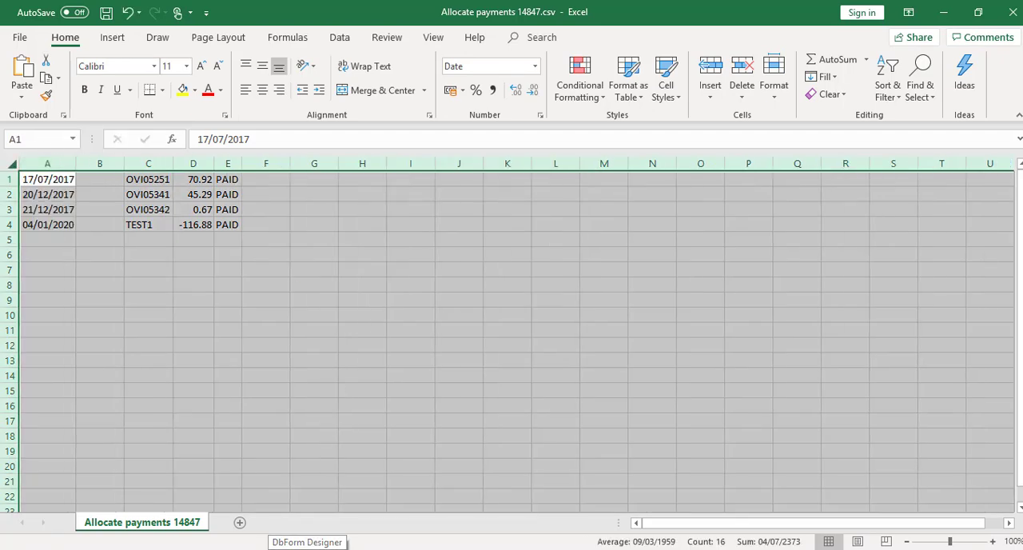
# Compare the spreadsheet's columns with the CDK entry in the captured format list and close the capture without saving
pyautogui.click(347, 548)
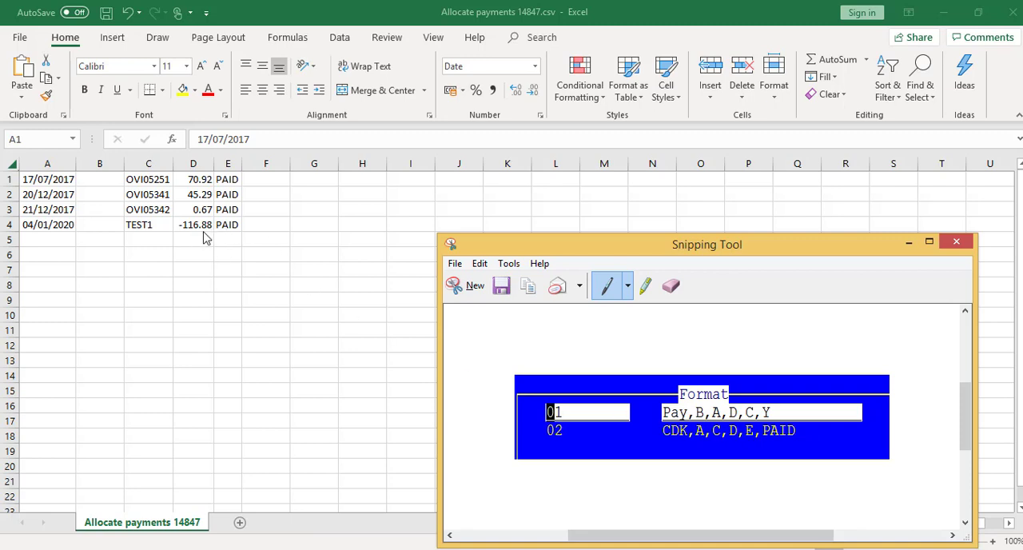
pyautogui.click(966, 252)
pyautogui.click(783, 405)
pyautogui.hotkey('ctrl', 'a')
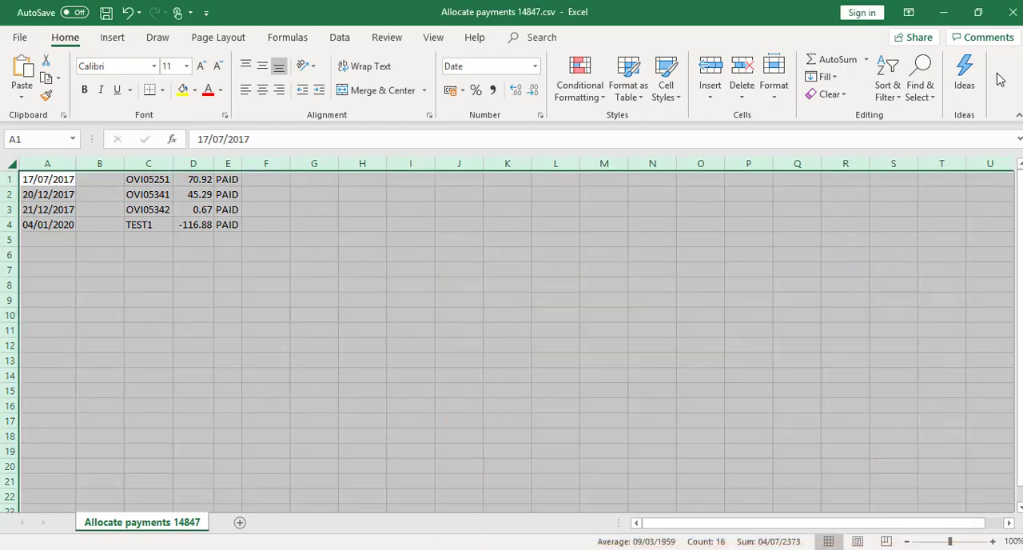
# Close the payments spreadsheet without saving and close its folder window
pyautogui.click(1011, 12)
pyautogui.click(498, 306)
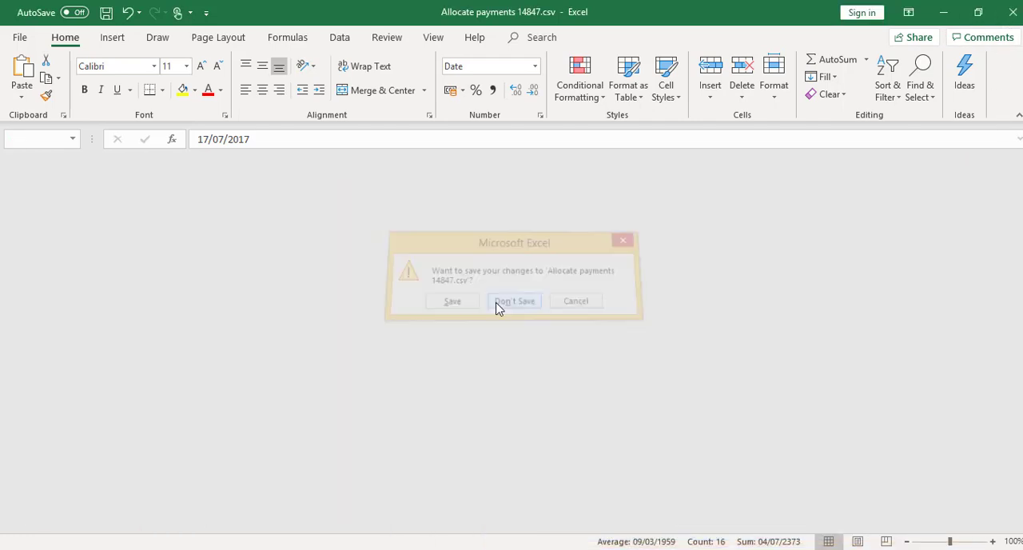
pyautogui.click(1001, 43)
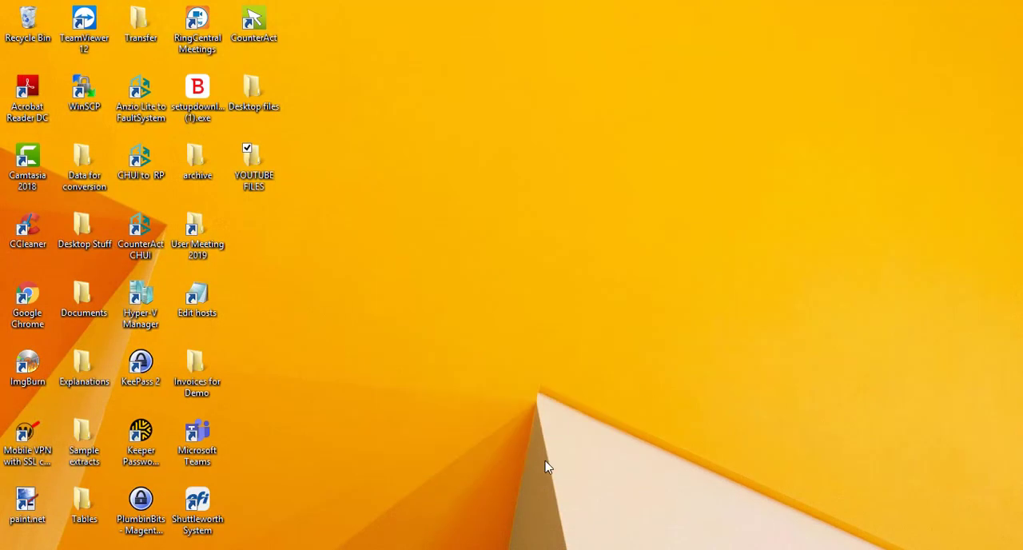
# Return to the Allocate payments window in CounterAct and start a payment import using the CDK format
pyautogui.click(775, 523)
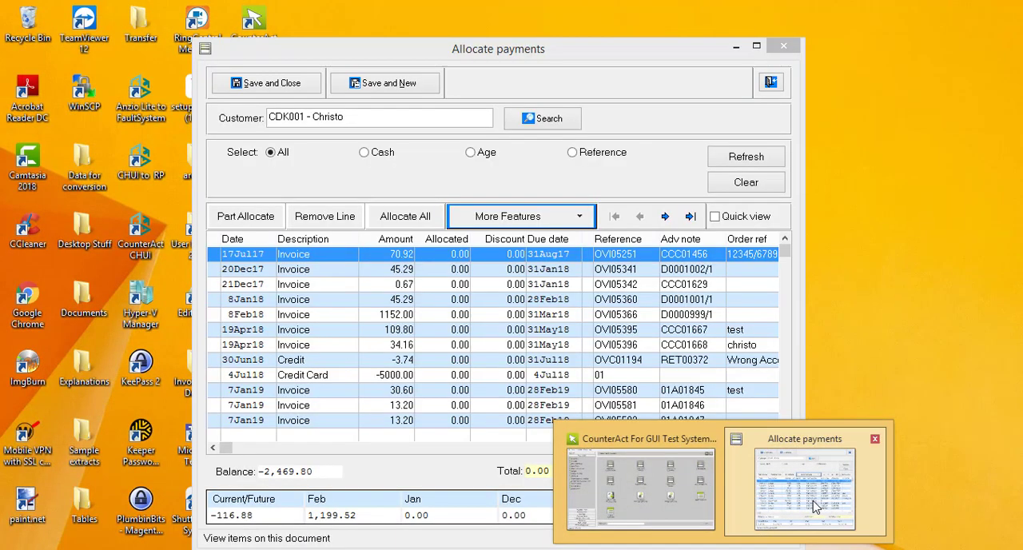
pyautogui.click(557, 220)
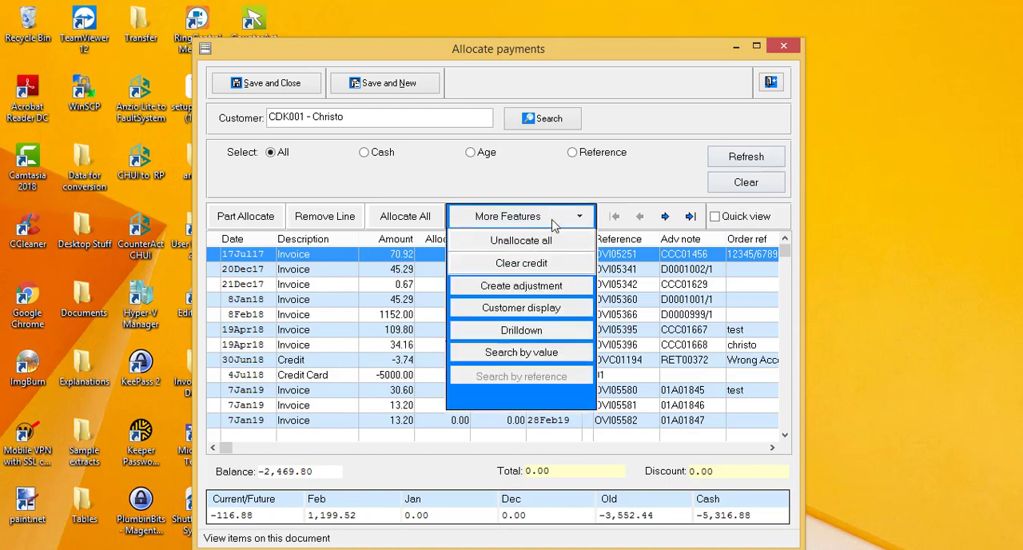
pyautogui.click(527, 397)
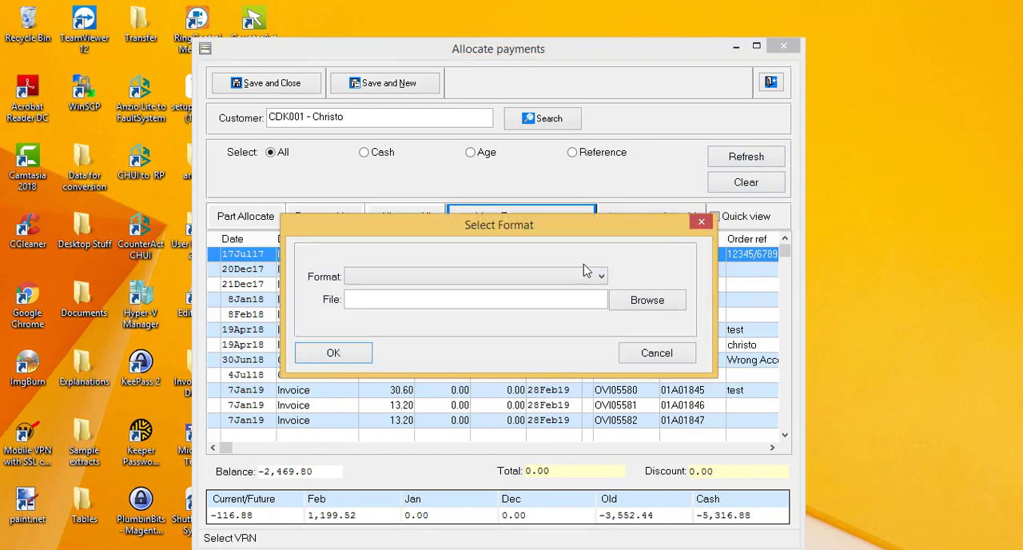
pyautogui.click(557, 278)
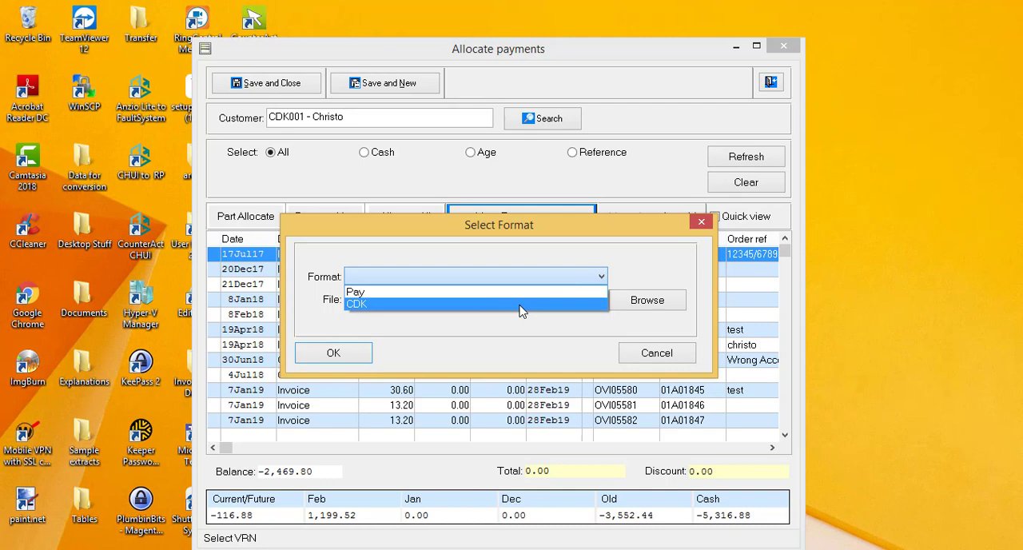
pyautogui.click(520, 305)
# Import the payments from "Allocate payments 14847.csv" and save the resulting allocations
pyautogui.click(655, 301)
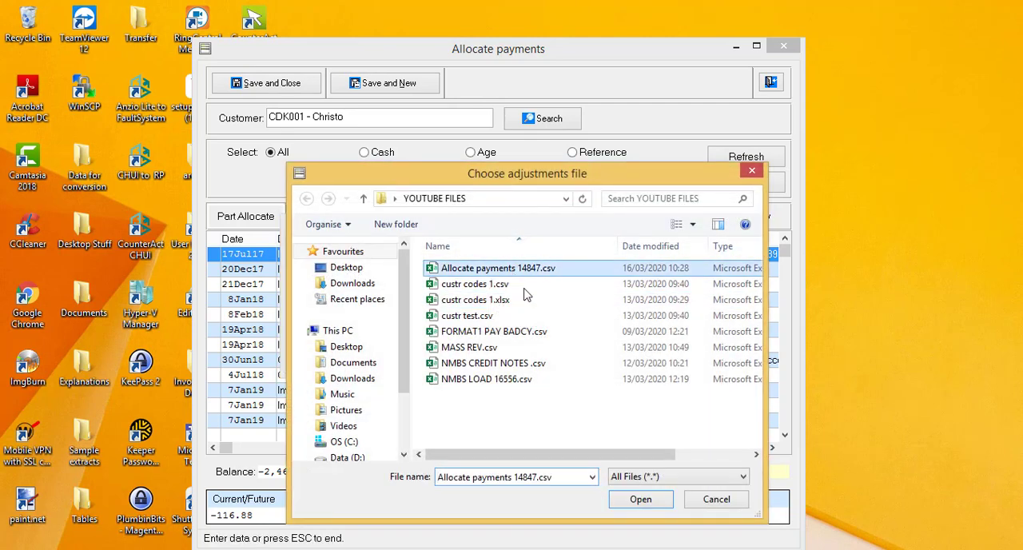
pyautogui.click(657, 501)
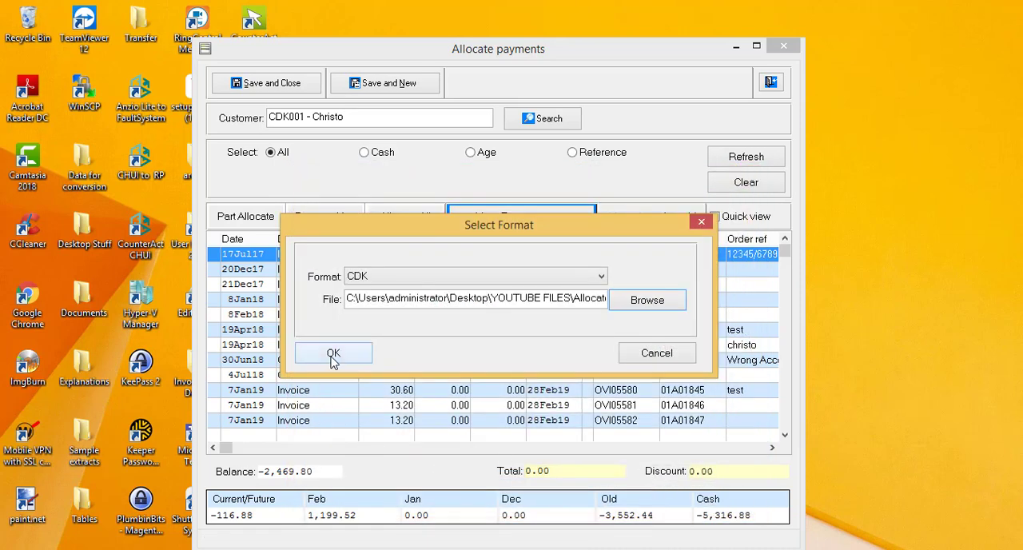
pyautogui.click(332, 353)
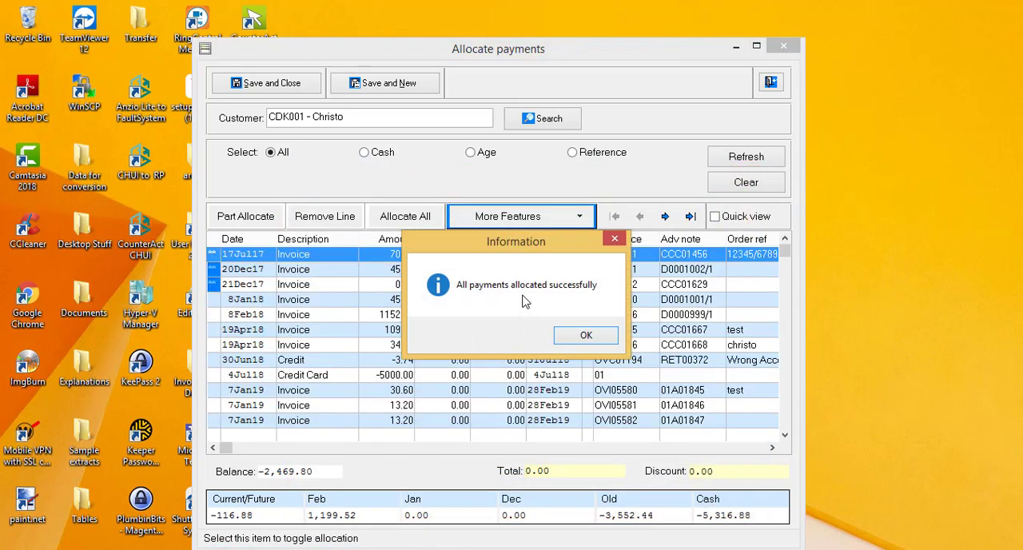
pyautogui.click(576, 334)
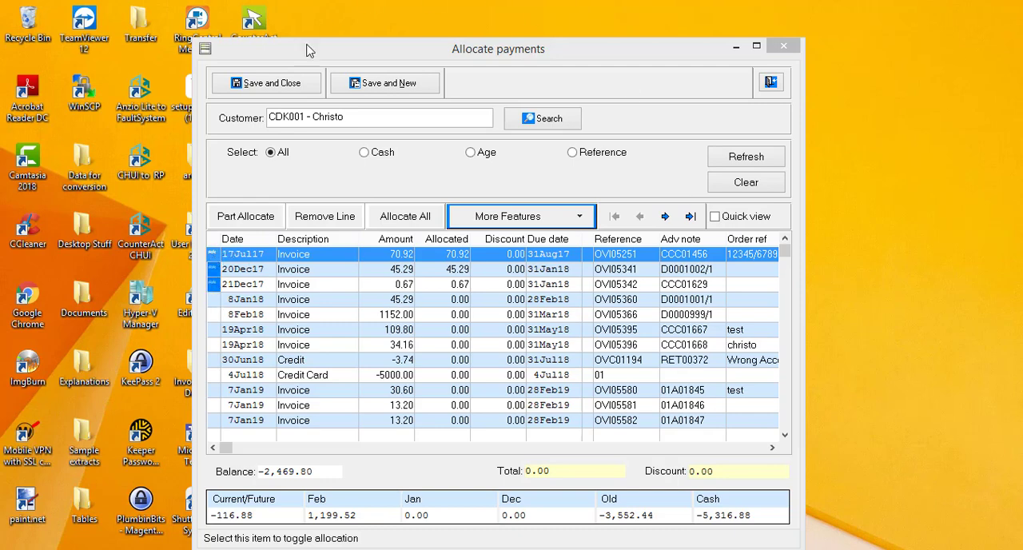
pyautogui.click(277, 87)
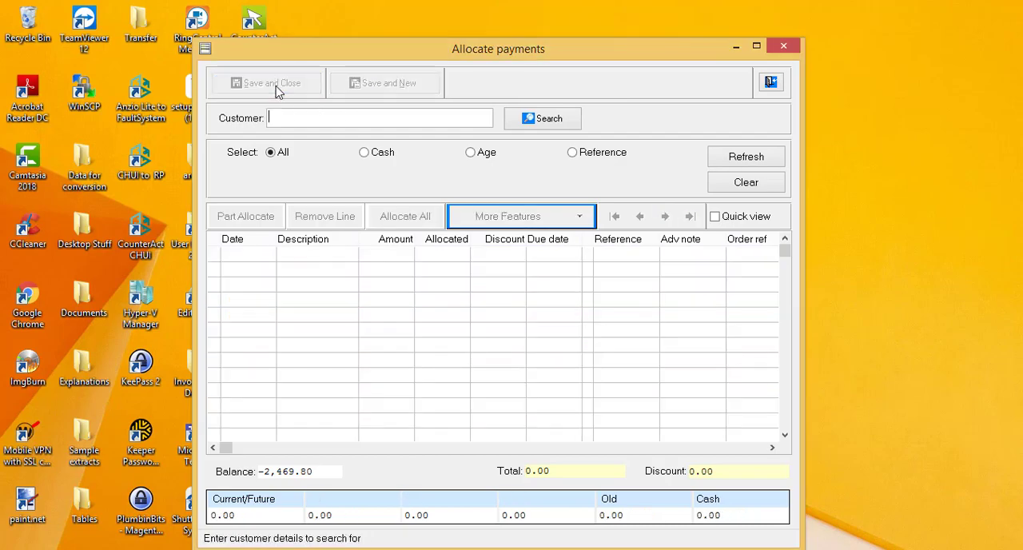